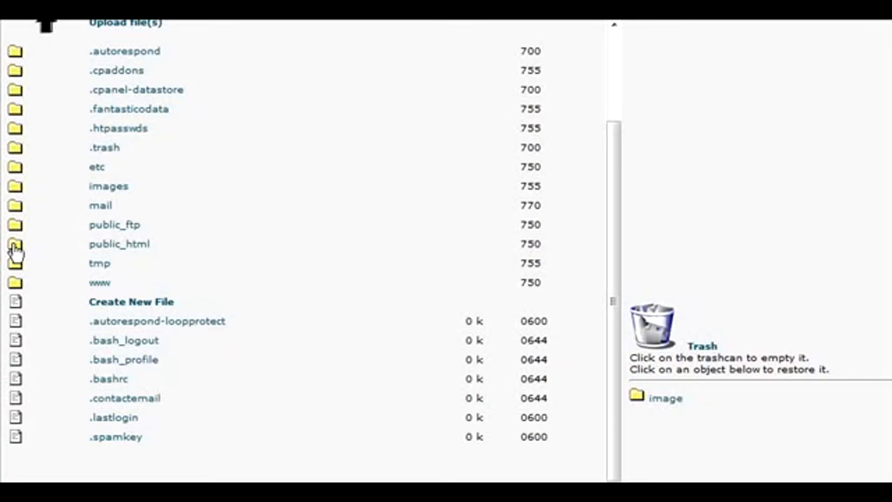
Step: Create a folder named password-protected inside public_html and locate it in the folder list
{"action": "scroll", "coordinate": [14, 253], "scroll_direction": "up", "scroll_amount": 2}
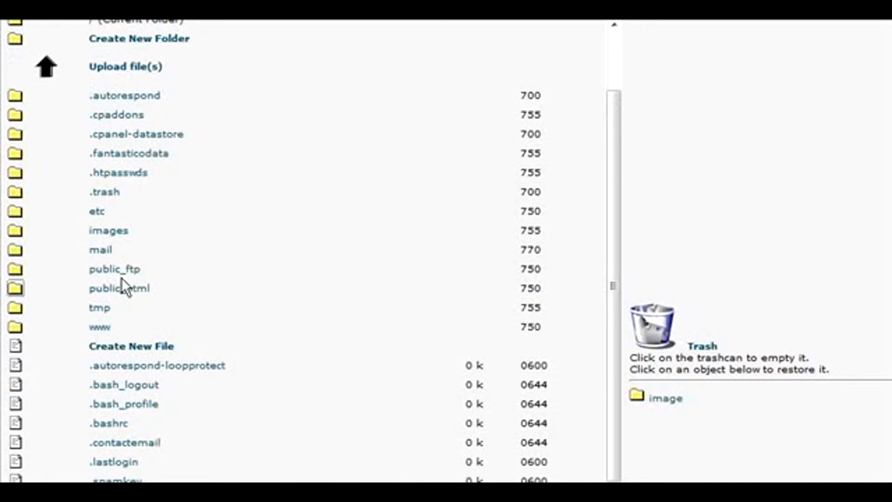
{"action": "left_click", "coordinate": [65, 288]}
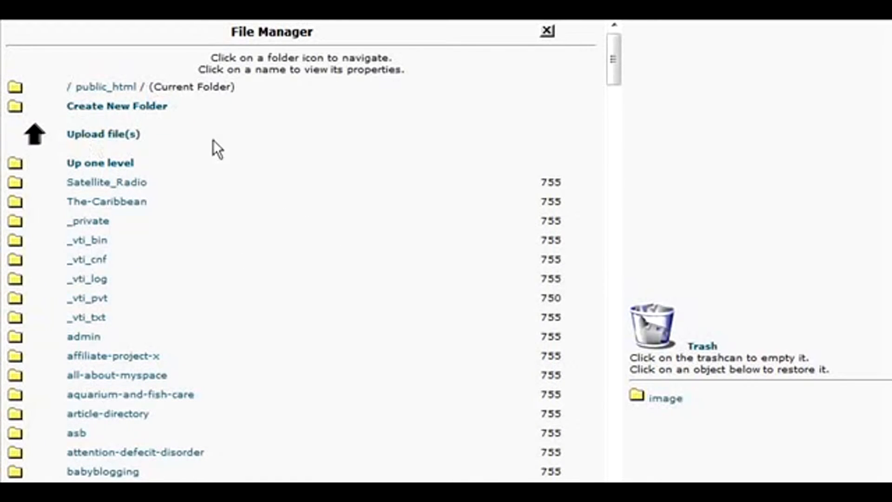
{"action": "left_click", "coordinate": [154, 106]}
{"action": "left_click", "coordinate": [636, 53]}
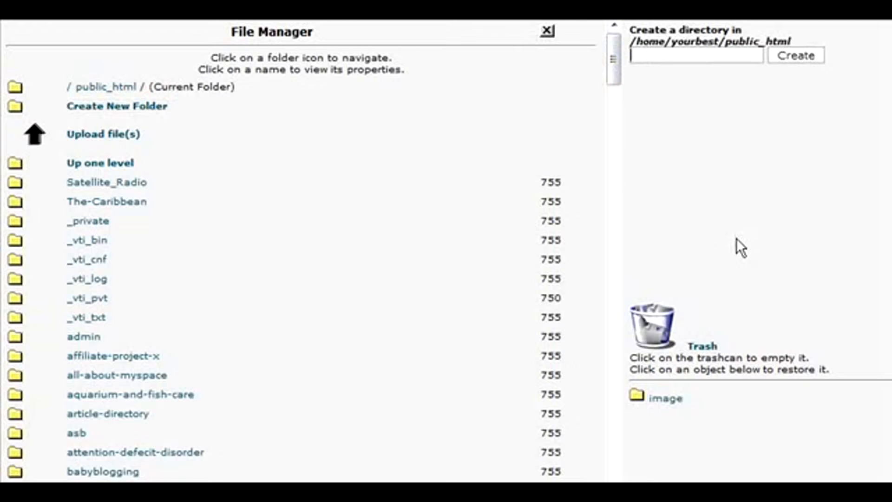
{"action": "type", "text": "password-p"}
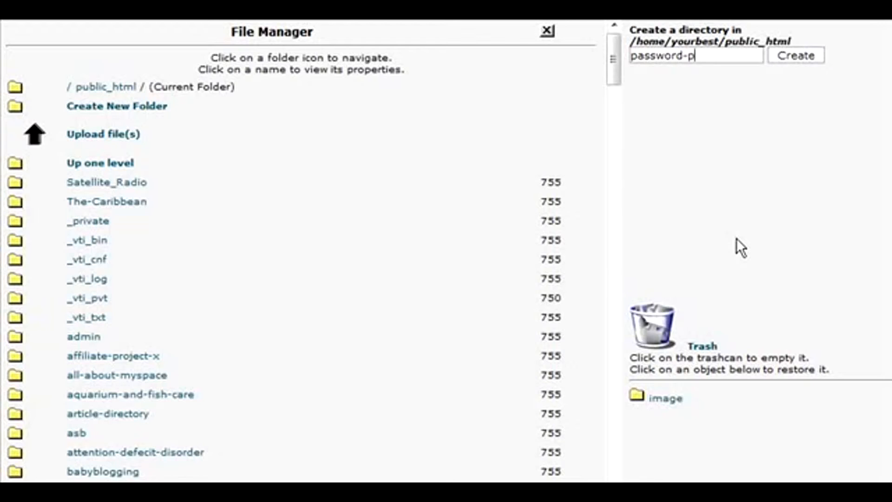
{"action": "type", "text": "rotected"}
{"action": "left_click", "coordinate": [800, 54]}
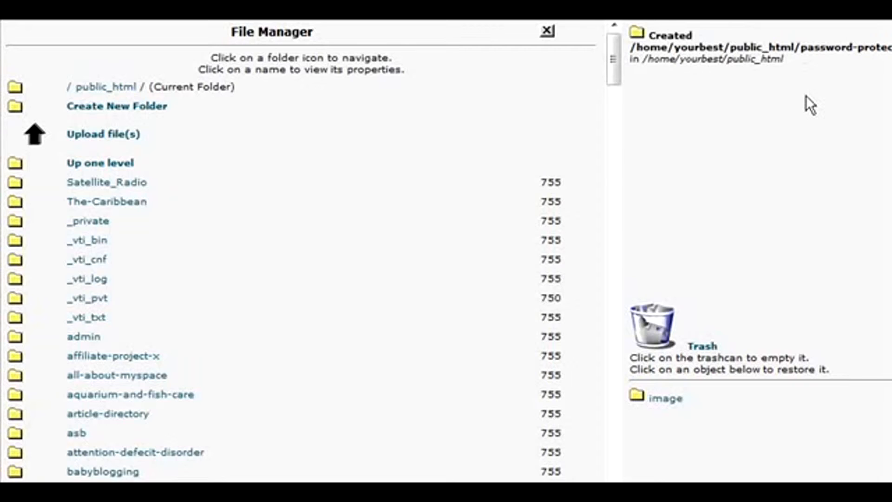
{"action": "scroll", "coordinate": [202, 333], "scroll_direction": "down", "scroll_amount": 5}
{"action": "scroll", "coordinate": [201, 326], "scroll_direction": "down", "scroll_amount": 19}
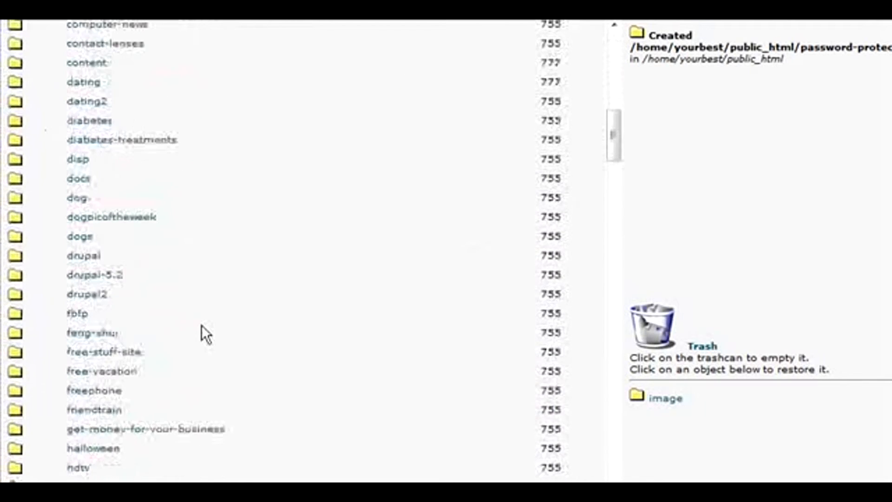
{"action": "scroll", "coordinate": [202, 326], "scroll_direction": "down", "scroll_amount": 4}
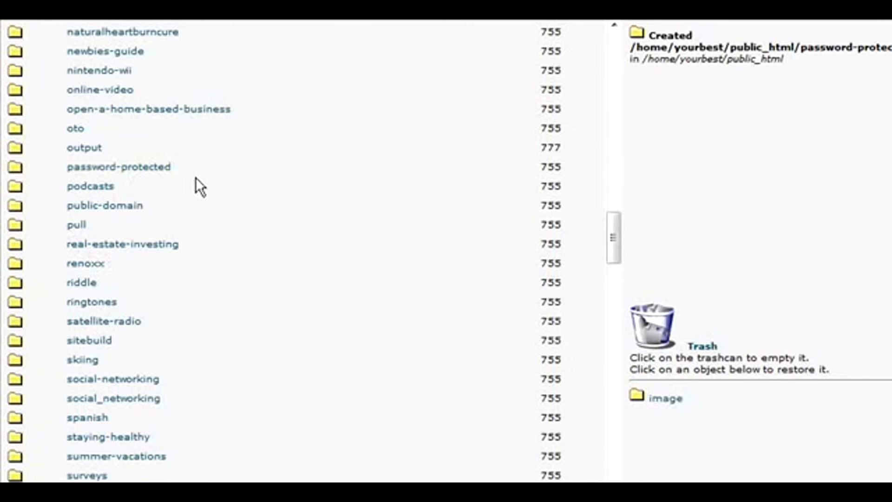
{"action": "scroll", "coordinate": [438, 291], "scroll_direction": "up", "scroll_amount": 3}
{"action": "scroll", "coordinate": [438, 290], "scroll_direction": "up", "scroll_amount": 4}
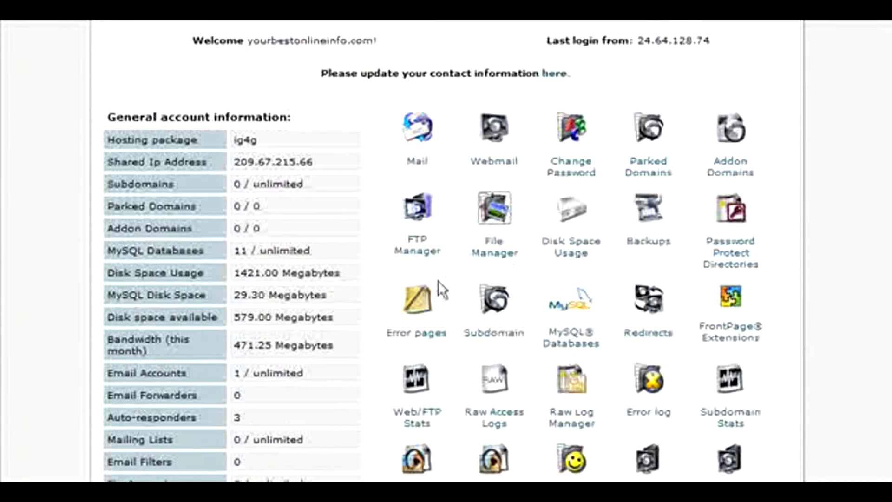
Step: Open the directory password protection settings for the password-protected folder
{"action": "left_click", "coordinate": [731, 209]}
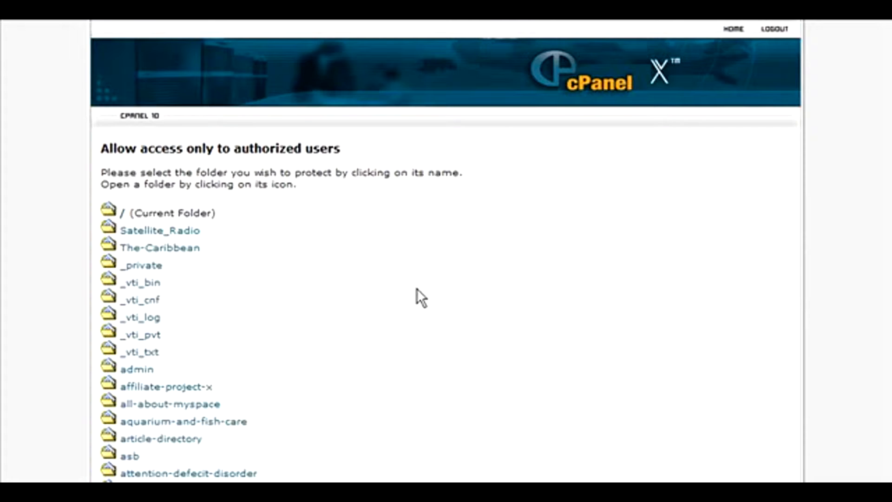
{"action": "scroll", "coordinate": [515, 284], "scroll_direction": "down", "scroll_amount": 13}
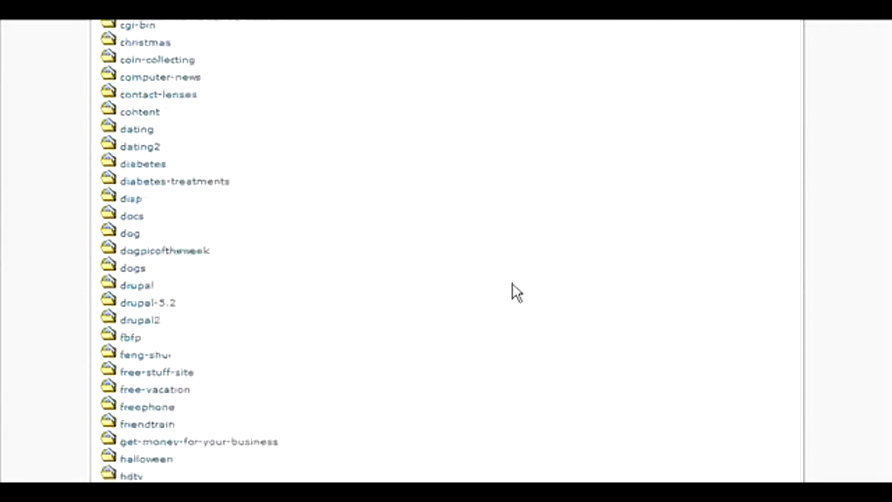
{"action": "scroll", "coordinate": [512, 284], "scroll_direction": "down", "scroll_amount": 12}
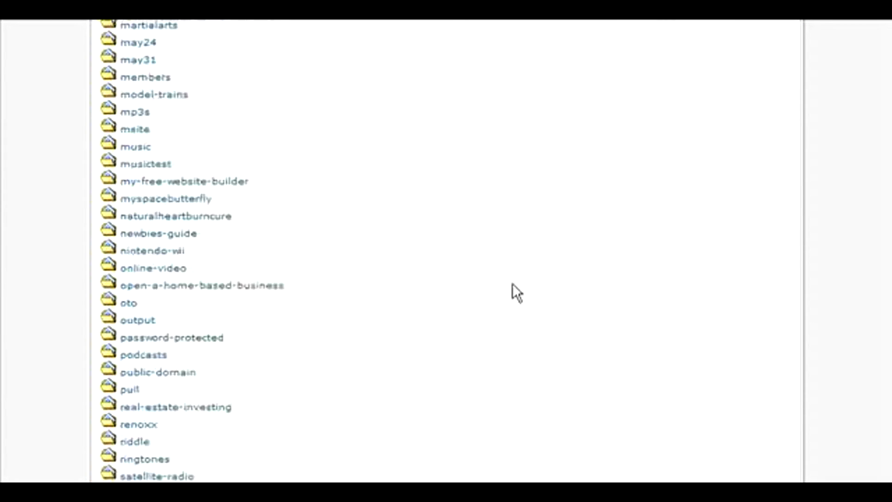
{"action": "scroll", "coordinate": [512, 283], "scroll_direction": "down", "scroll_amount": 3}
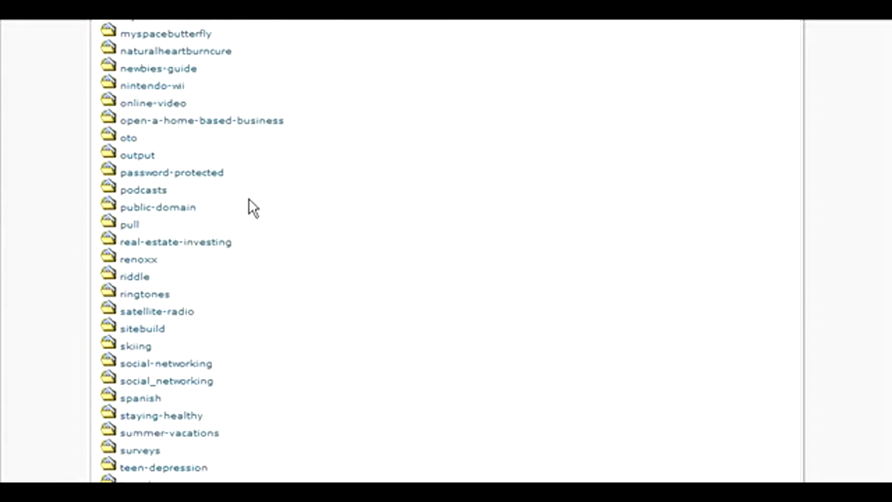
{"action": "left_click", "coordinate": [201, 176]}
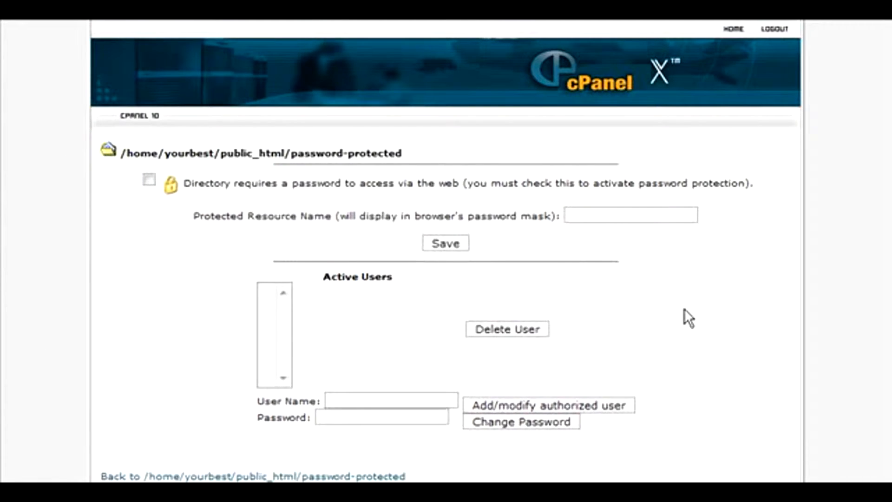
Step: Require a password for web access to the password-protected directory, save the setting and return to its protection page
{"action": "scroll", "coordinate": [684, 310], "scroll_direction": "down", "scroll_amount": 2}
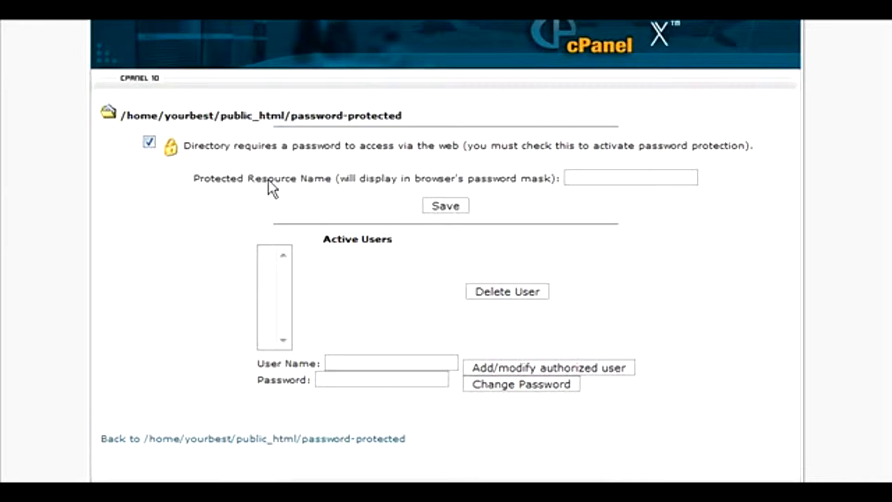
{"action": "left_click", "coordinate": [440, 207]}
{"action": "left_click", "coordinate": [458, 231]}
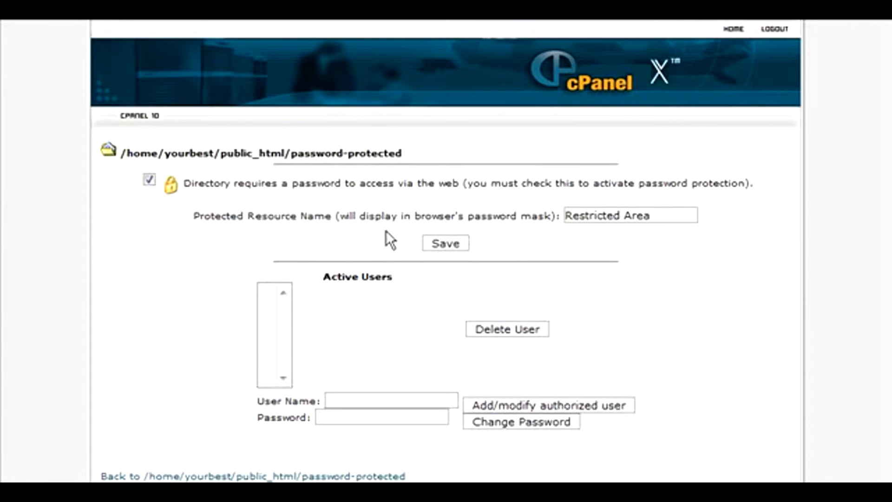
Step: Add an authorized user to the protected directory by entering the user name and the user's password
{"action": "scroll", "coordinate": [595, 210], "scroll_direction": "down", "scroll_amount": 1}
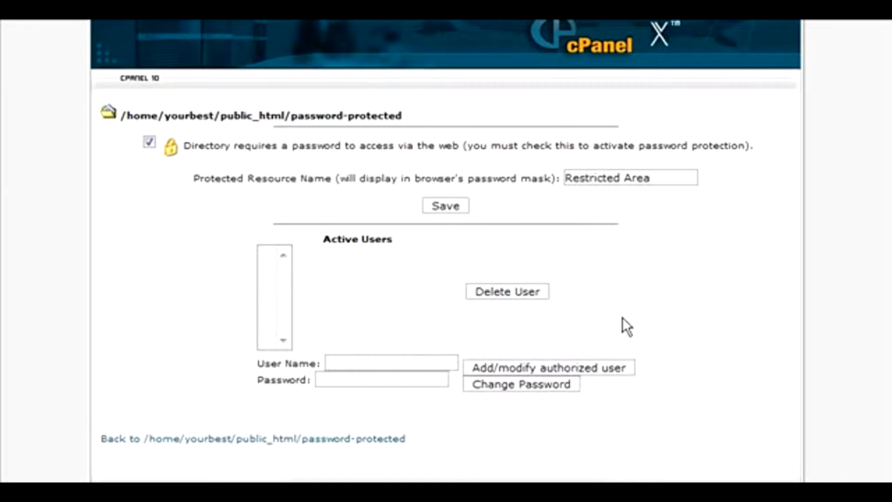
{"action": "left_click", "coordinate": [333, 364]}
{"action": "type", "text": "tim"}
{"action": "key", "text": "Tab"}
{"action": "type", "text": "password"}
{"action": "left_click", "coordinate": [559, 366]}
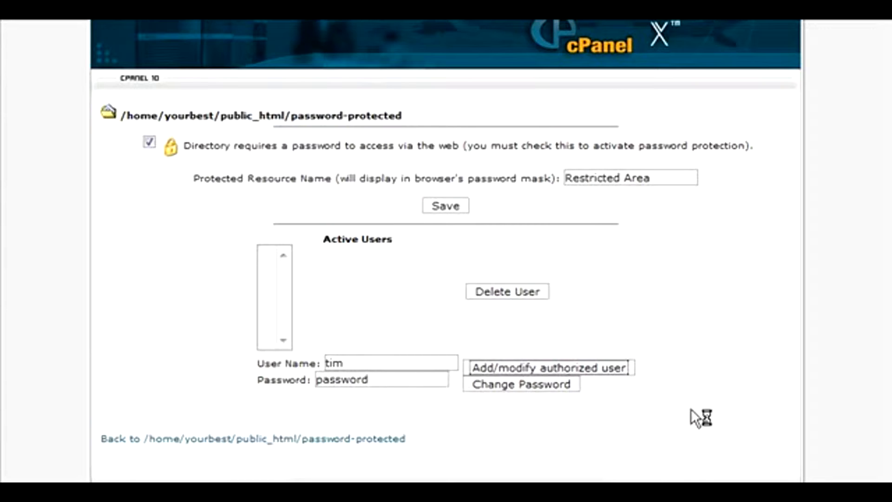
{"action": "left_click", "coordinate": [462, 230]}
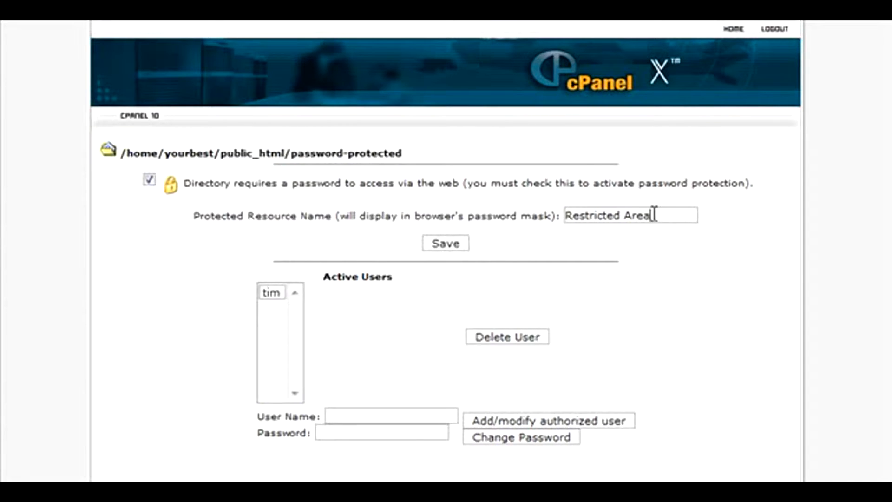
Step: Change the protected resource name to "Protected" and save the directory's permissions
{"action": "left_click_drag", "start_coordinate": [655, 215], "coordinate": [530, 207]}
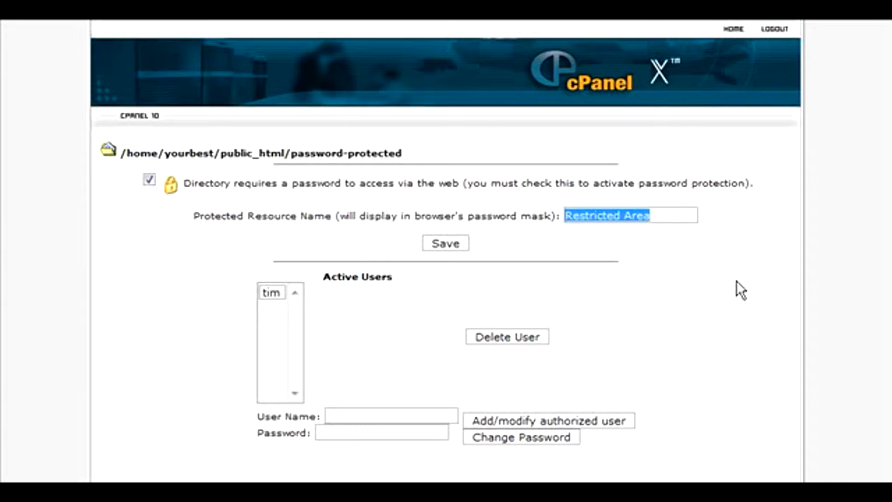
{"action": "type", "text": "Protected"}
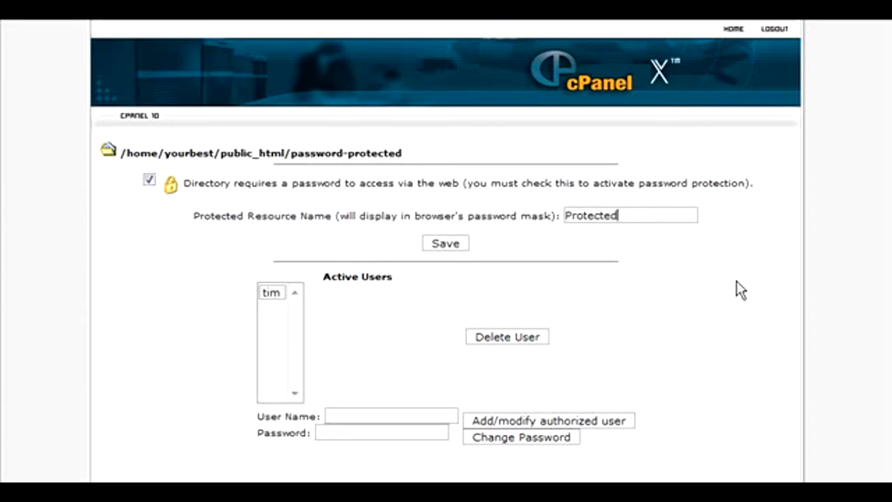
{"action": "left_click", "coordinate": [443, 246]}
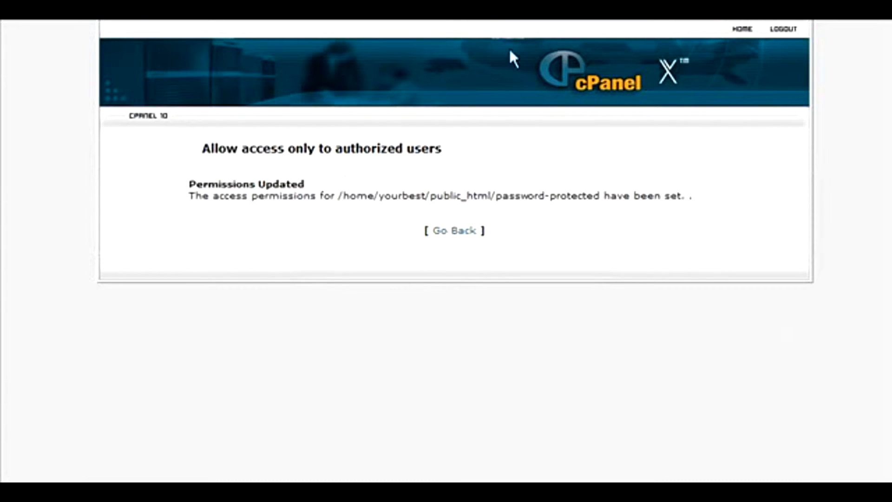
Step: Return to the cPanel home page, open public_html in File Manager and start creating a new folder there
{"action": "left_click", "coordinate": [740, 30]}
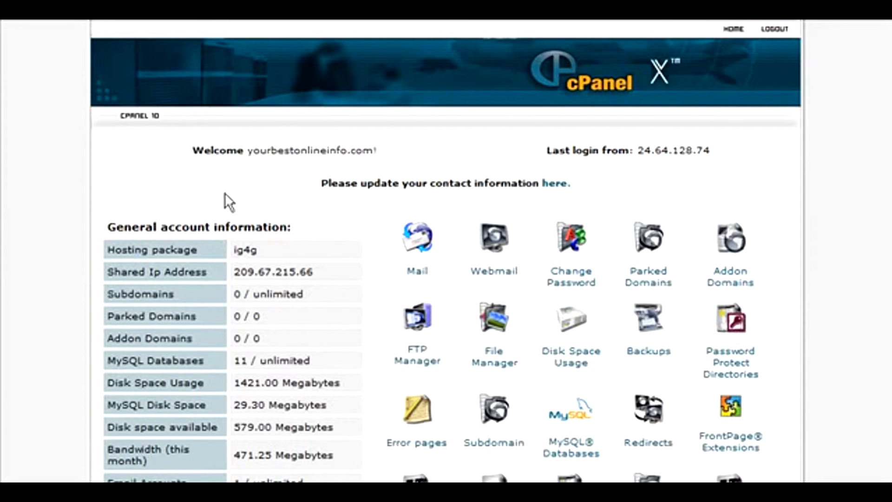
{"action": "left_click", "coordinate": [493, 320]}
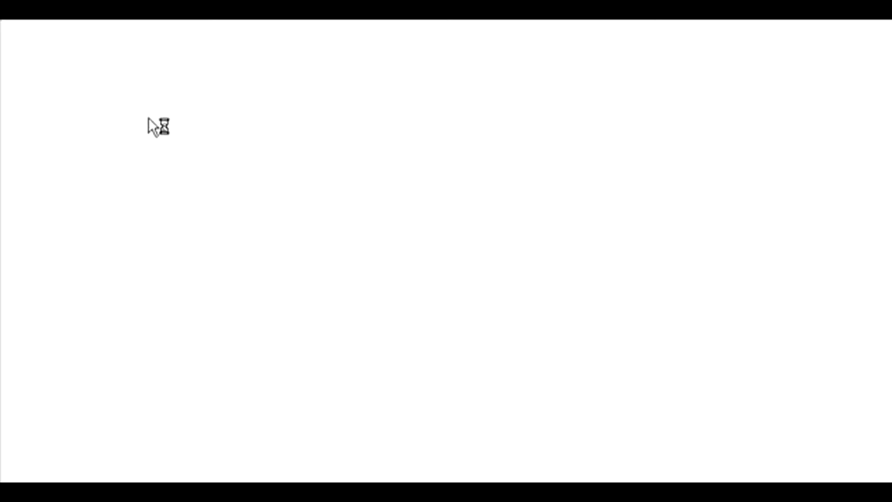
{"action": "scroll", "coordinate": [204, 229], "scroll_direction": "down", "scroll_amount": 3}
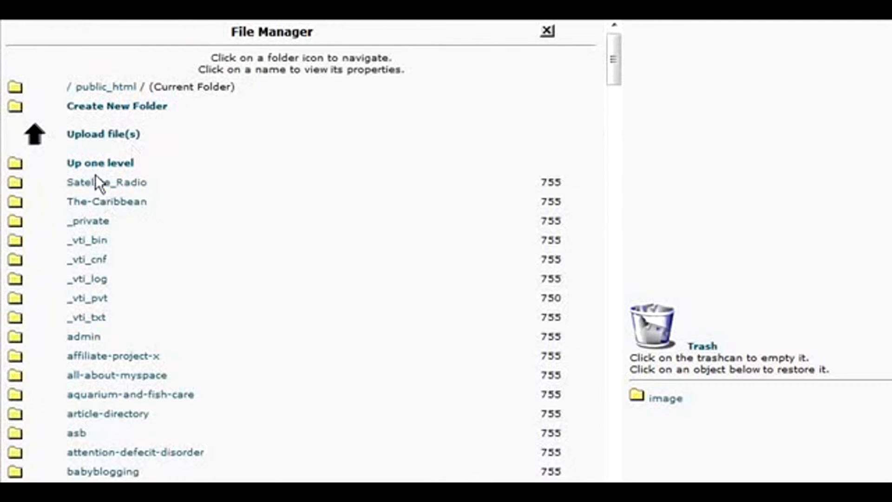
{"action": "left_click", "coordinate": [93, 106]}
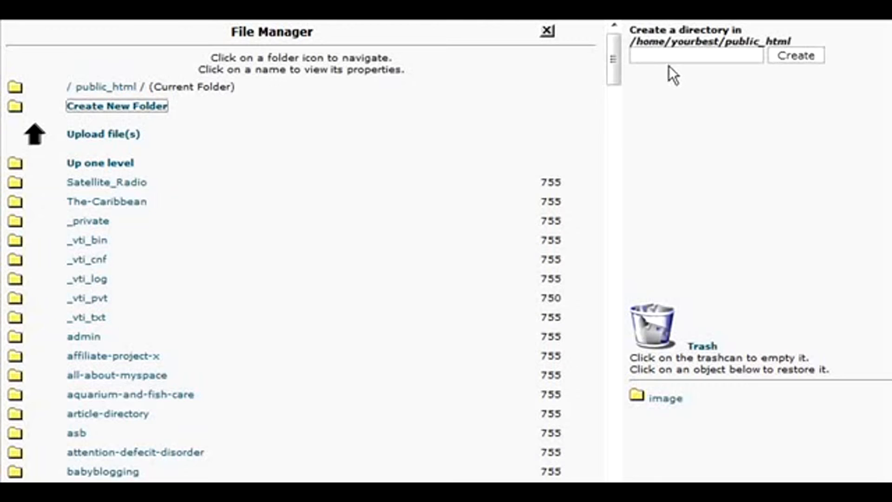
{"action": "left_click", "coordinate": [663, 55]}
{"action": "type", "text": "testing"}
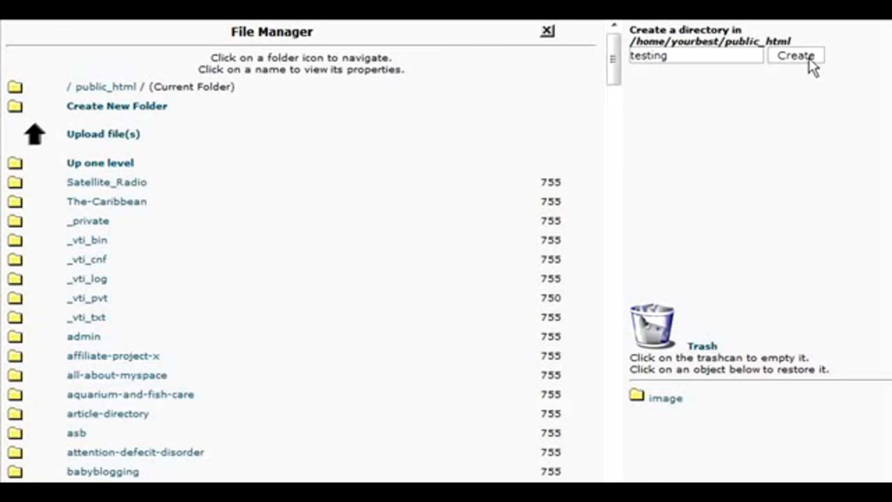
{"action": "key", "text": "BackSpace"}
{"action": "key", "text": "BackSpace"}
{"action": "key", "text": "BackSpace"}
{"action": "key", "text": "BackSpace"}
{"action": "key", "text": "BackSpace"}
{"action": "key", "text": "BackSpace"}
{"action": "key", "text": "BackSpace"}
Step: Create the new folder in public_html with the name paid and open it
{"action": "type", "text": "paid"}
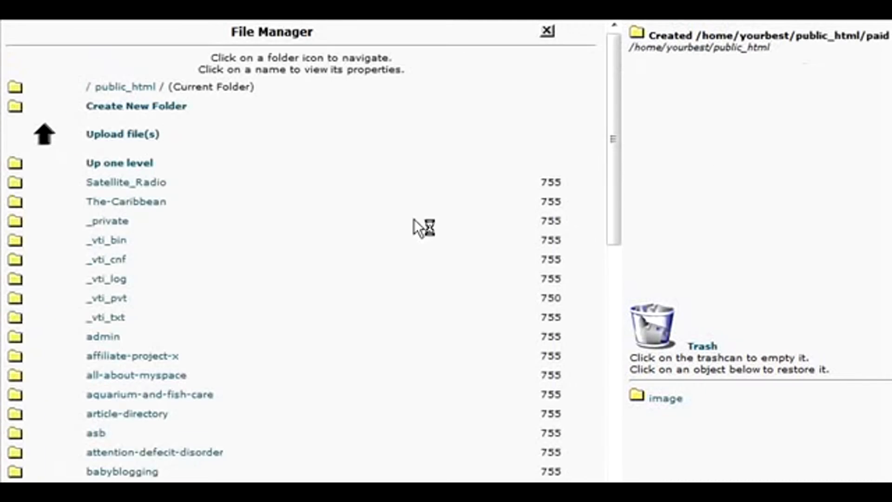
{"action": "scroll", "coordinate": [199, 277], "scroll_direction": "down", "scroll_amount": 5}
{"action": "scroll", "coordinate": [201, 271], "scroll_direction": "down", "scroll_amount": 15}
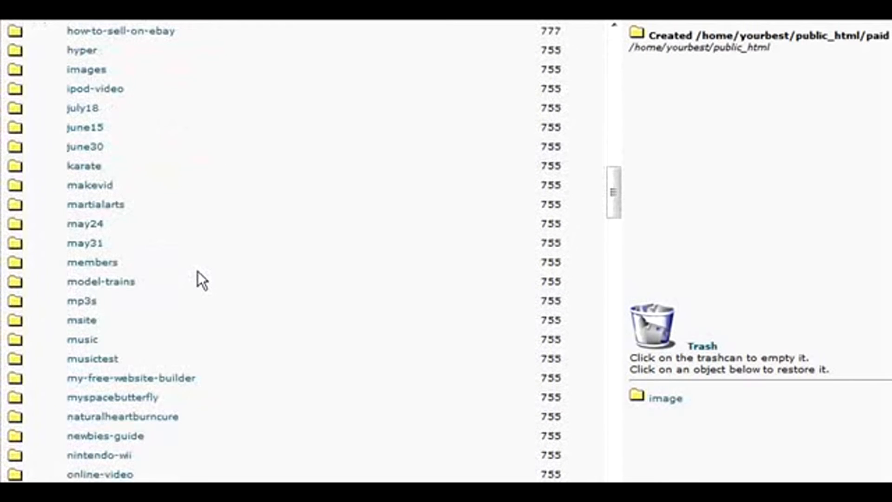
{"action": "scroll", "coordinate": [198, 272], "scroll_direction": "down", "scroll_amount": 2}
{"action": "scroll", "coordinate": [197, 273], "scroll_direction": "down", "scroll_amount": 3}
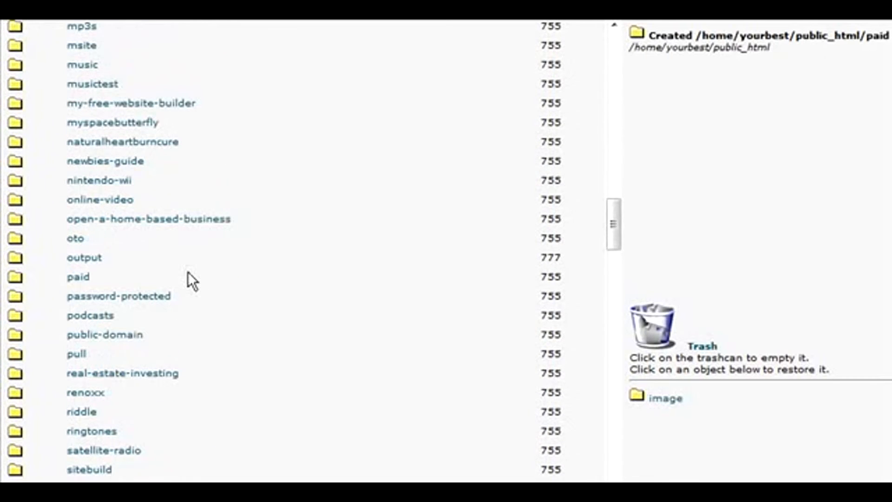
{"action": "scroll", "coordinate": [188, 271], "scroll_direction": "down", "scroll_amount": 1}
{"action": "left_click_drag", "start_coordinate": [11, 223], "coordinate": [10, 225]}
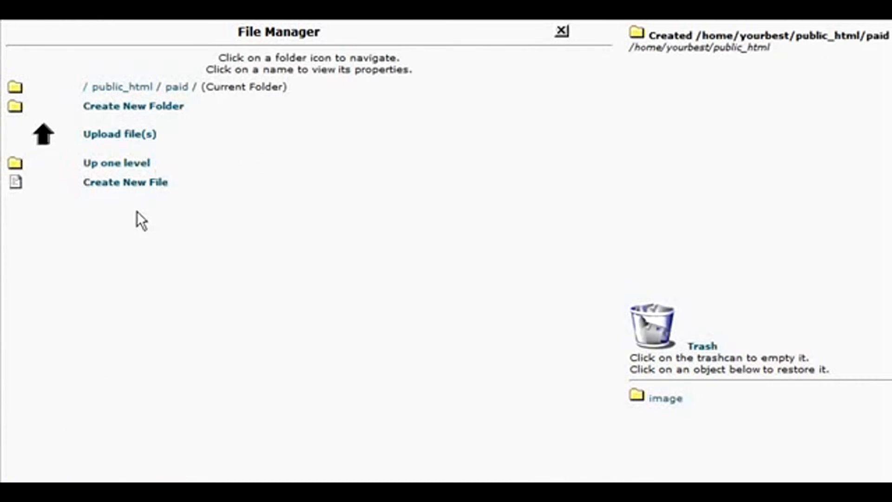
Step: Choose thankyou.html from the desktop as the first file to upload to the paid folder
{"action": "left_click", "coordinate": [147, 139]}
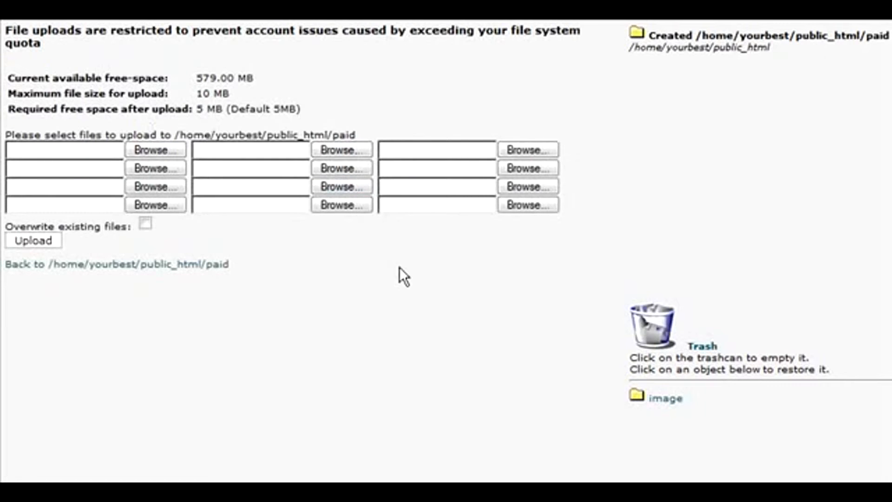
{"action": "left_click", "coordinate": [147, 149]}
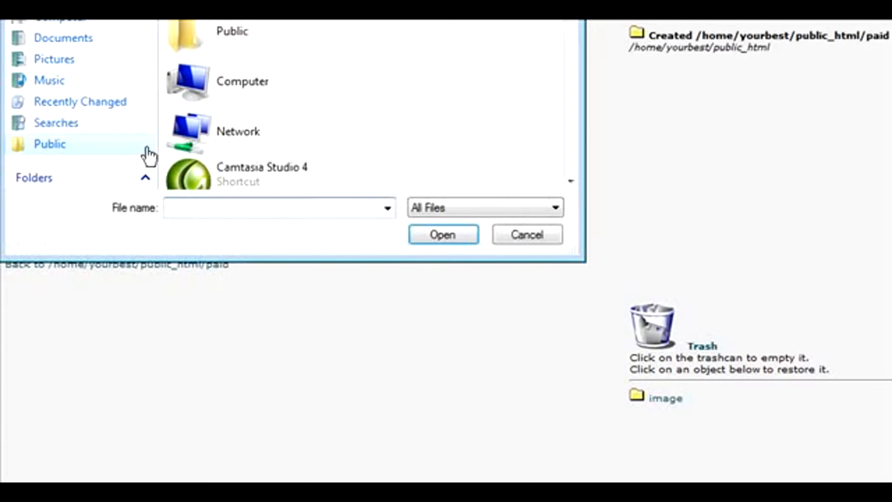
{"action": "scroll", "coordinate": [571, 37], "scroll_direction": "down", "scroll_amount": 5}
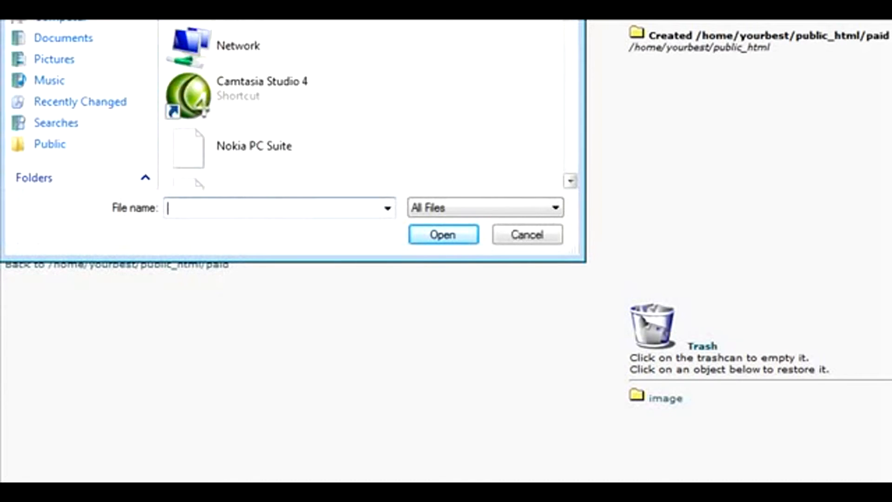
{"action": "left_click_drag", "start_coordinate": [568, 31], "coordinate": [557, 177]}
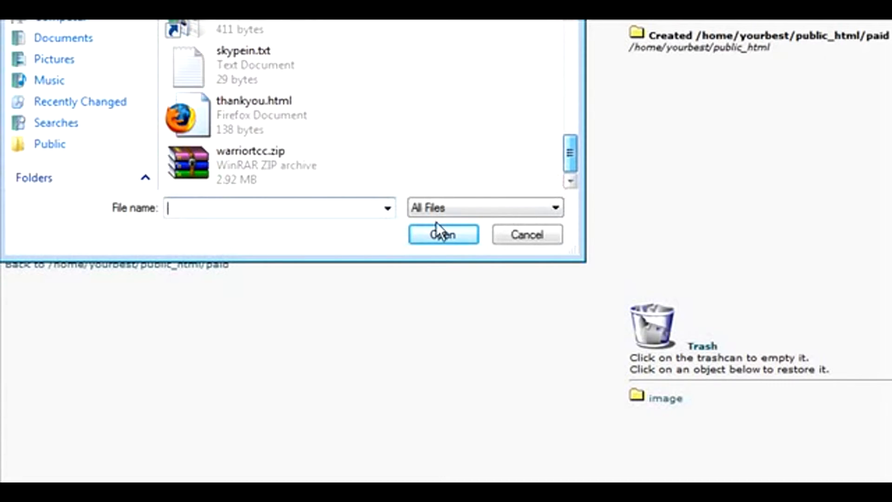
{"action": "left_click", "coordinate": [298, 135]}
{"action": "double_click", "coordinate": [377, 135]}
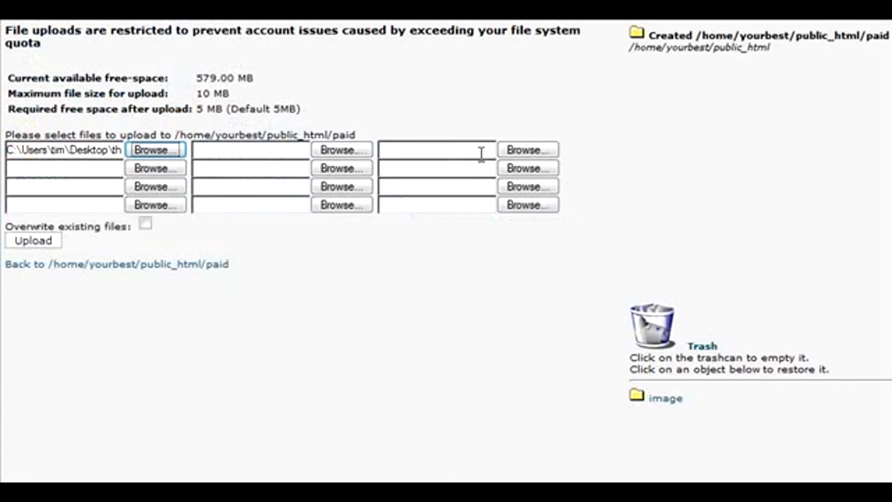
Step: Upload the chosen thankyou.html file to the paid folder
{"action": "left_click", "coordinate": [19, 244]}
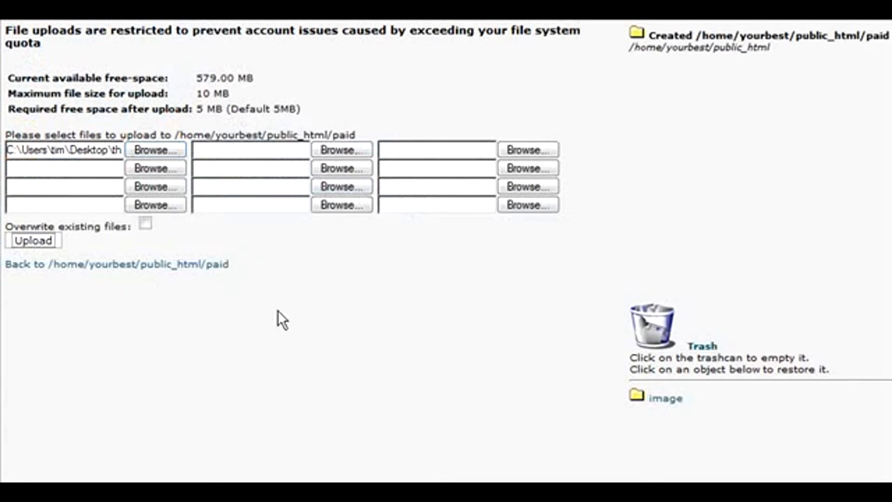
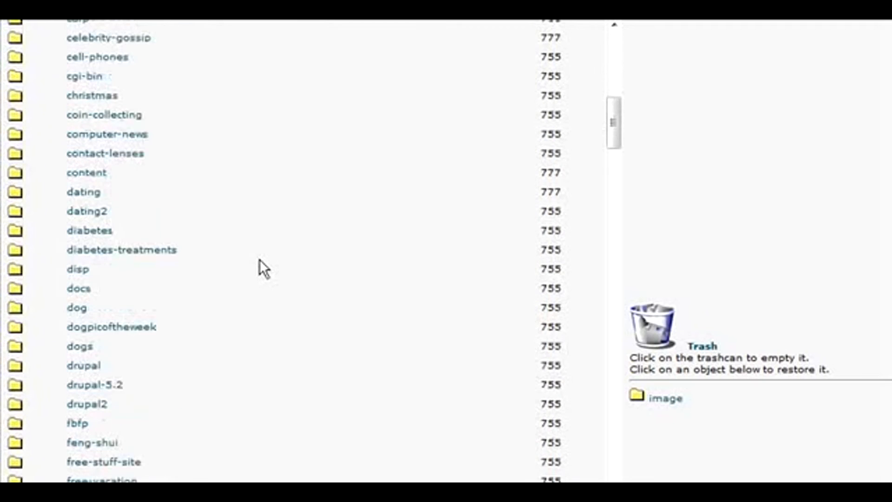
Step: Open the password-protected folder in public_html and upload dlp.html from the desktop to it
{"action": "scroll", "coordinate": [257, 262], "scroll_direction": "down", "scroll_amount": 7}
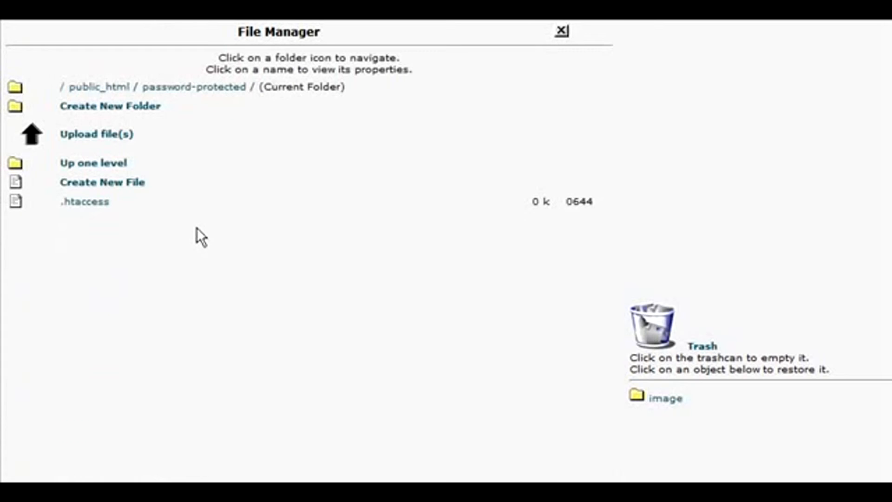
{"action": "left_click", "coordinate": [123, 136]}
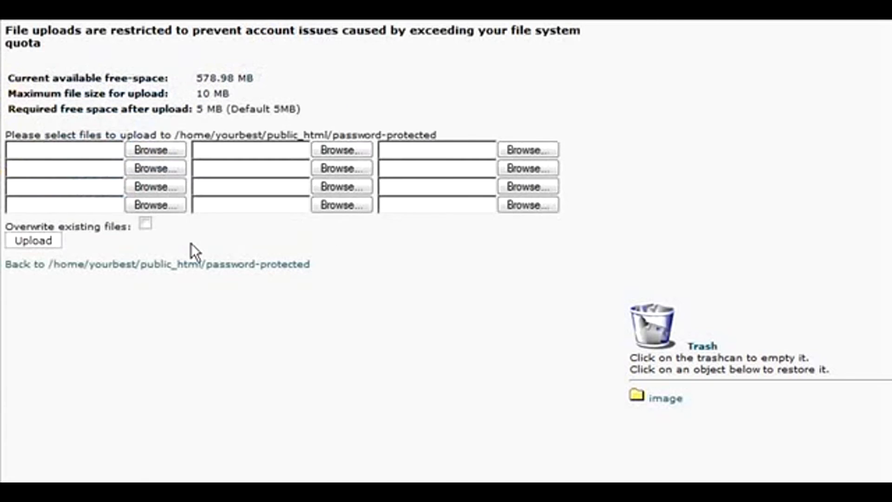
{"action": "left_click", "coordinate": [166, 147]}
{"action": "left_click_drag", "start_coordinate": [571, 19], "coordinate": [552, 127]}
{"action": "type", "text": "dlp.html"}
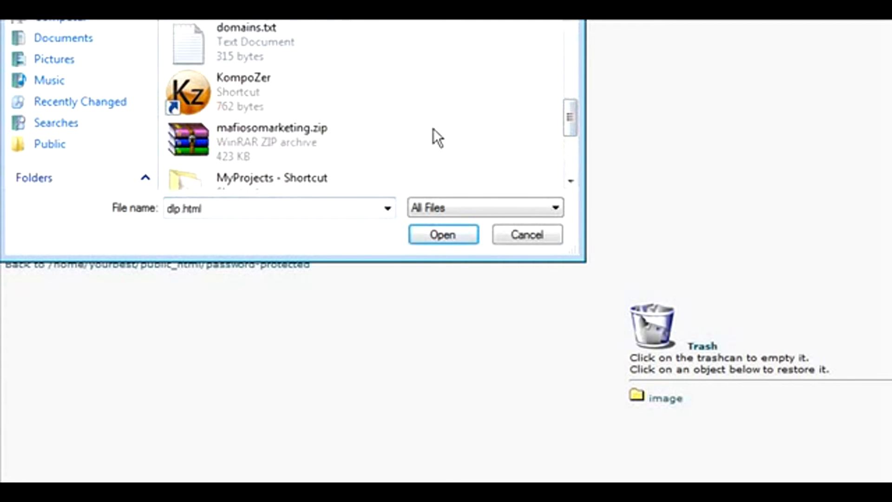
{"action": "key", "text": "Return"}
{"action": "left_click", "coordinate": [32, 246]}
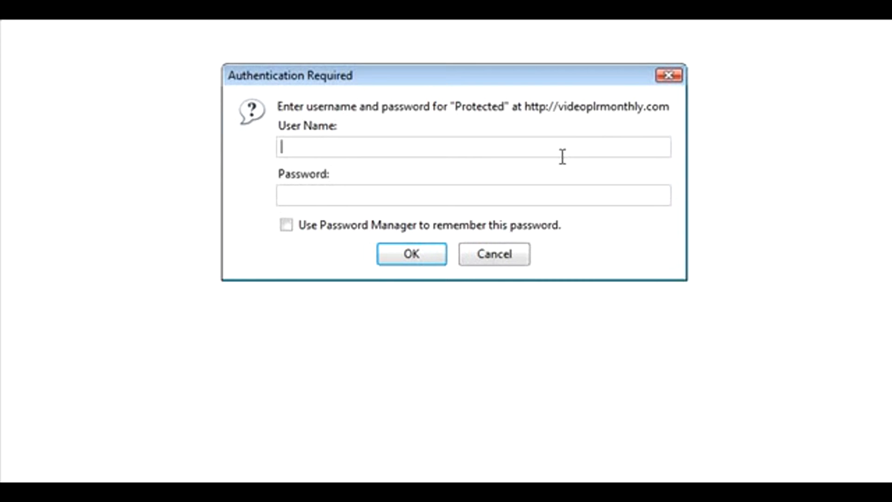
Step: Log in to the protected page by entering the authorized user's user name and password in the authentication prompt
{"action": "type", "text": "to"}
{"action": "key", "text": "BackSpace"}
{"action": "type", "text": "im"}
{"action": "key", "text": "Tab"}
{"action": "type", "text": "********"}
{"action": "key", "text": "Return"}
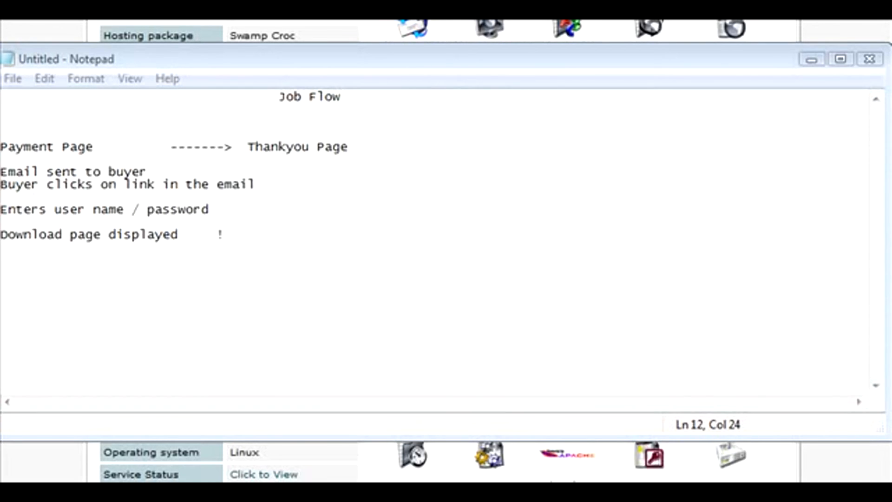
{"action": "left_click", "coordinate": [2, 146]}
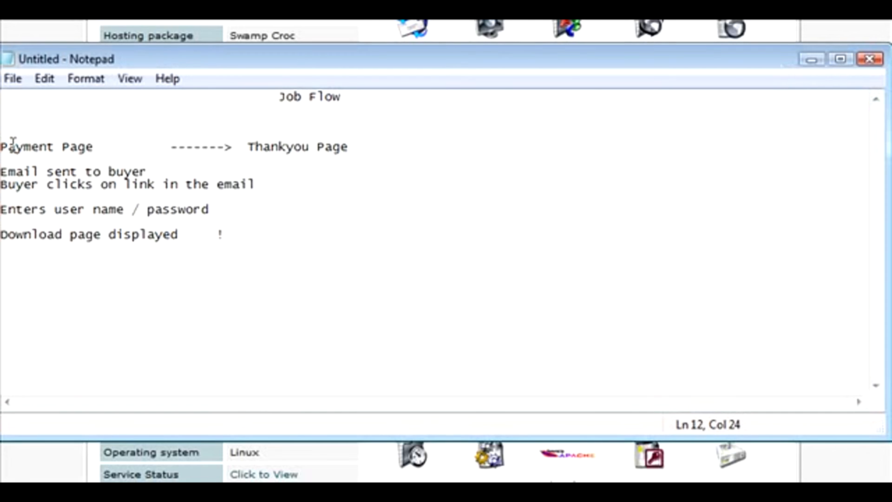